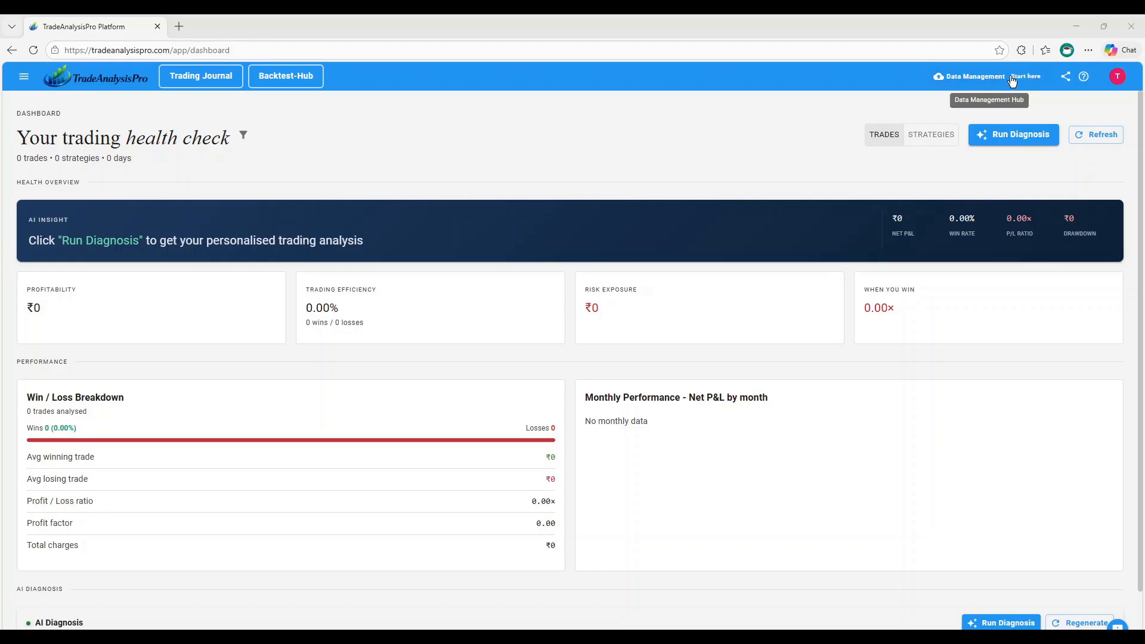
Start the simplified guided wizard and add a broker named My-Kotak with Kotak Securities as master broker
left_click(973, 84)
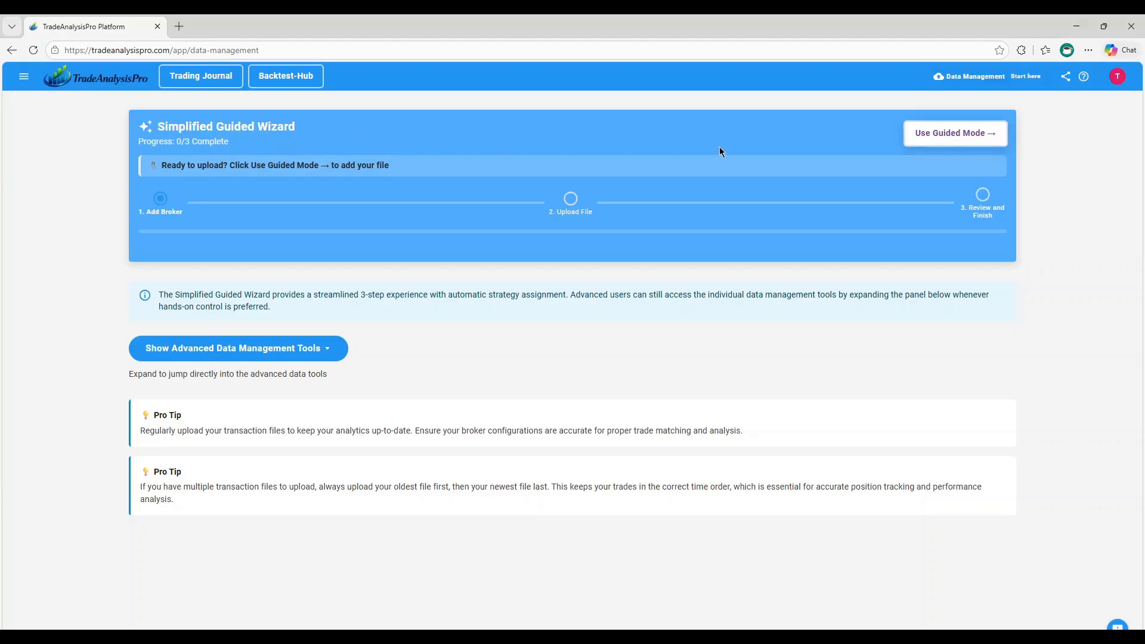
left_click(961, 136)
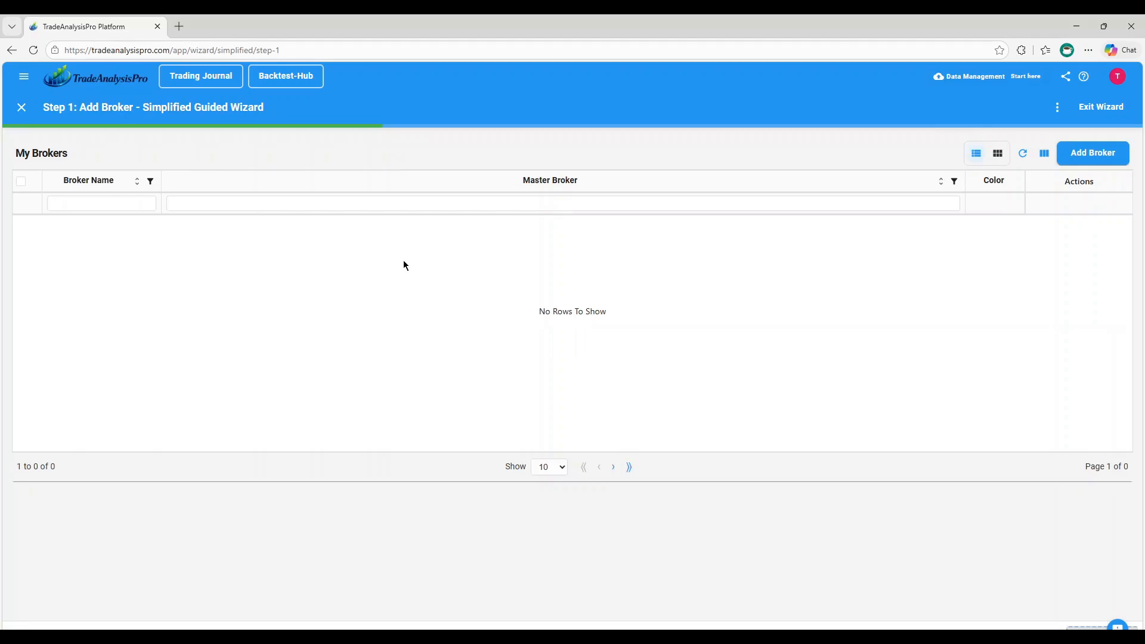
left_click(1089, 153)
left_click(577, 276)
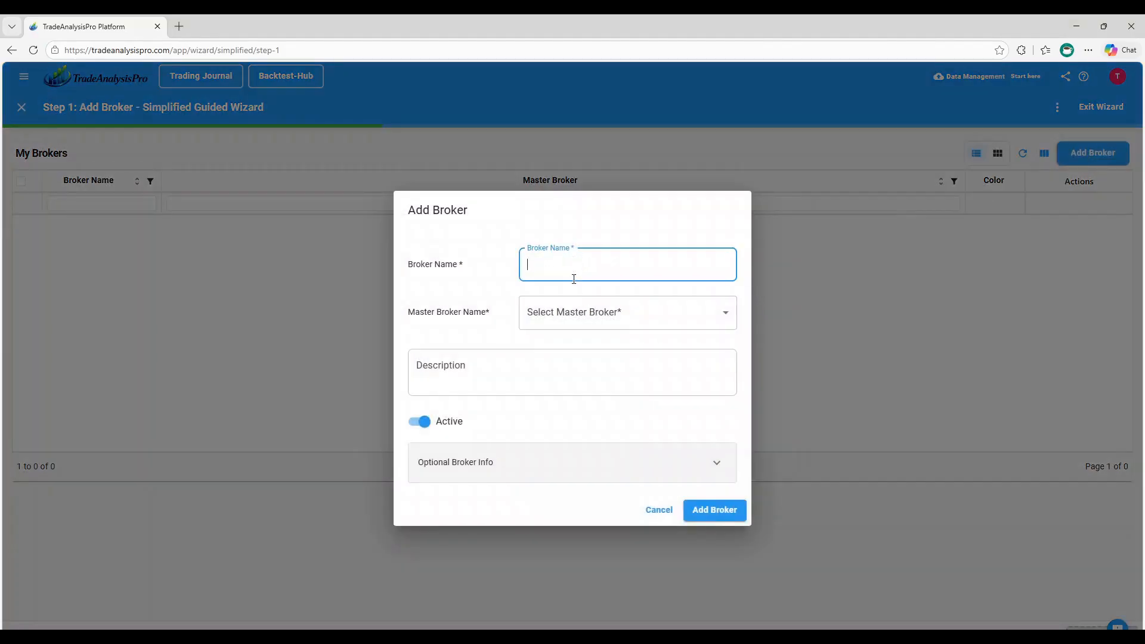
type("Ko")
type("My")
type("-")
left_click(589, 311)
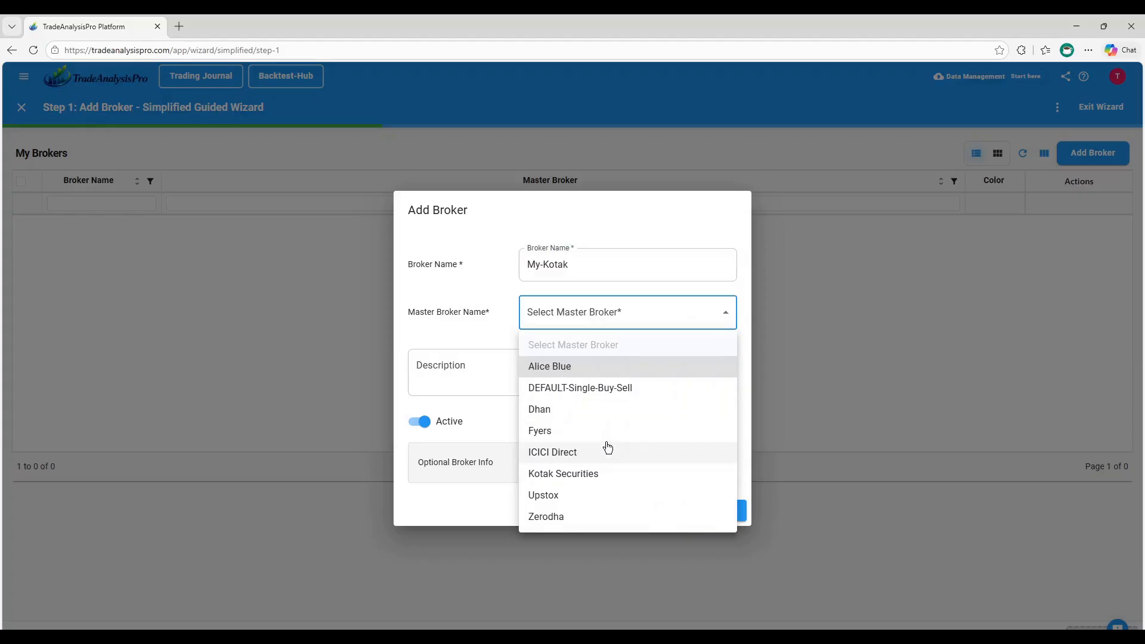
left_click(581, 476)
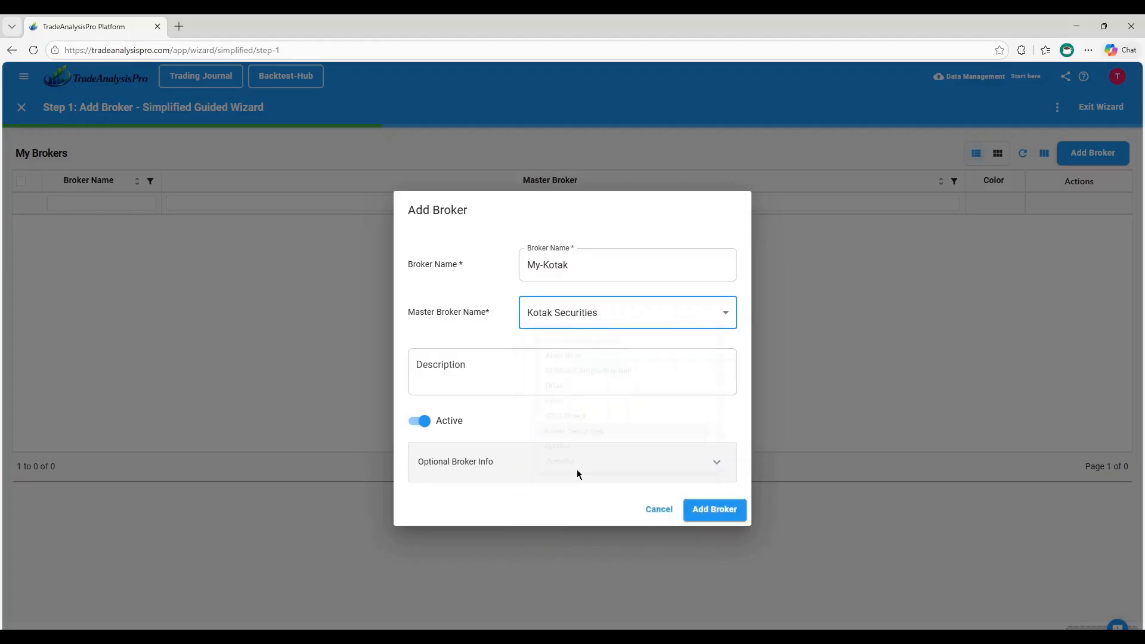
left_click(717, 510)
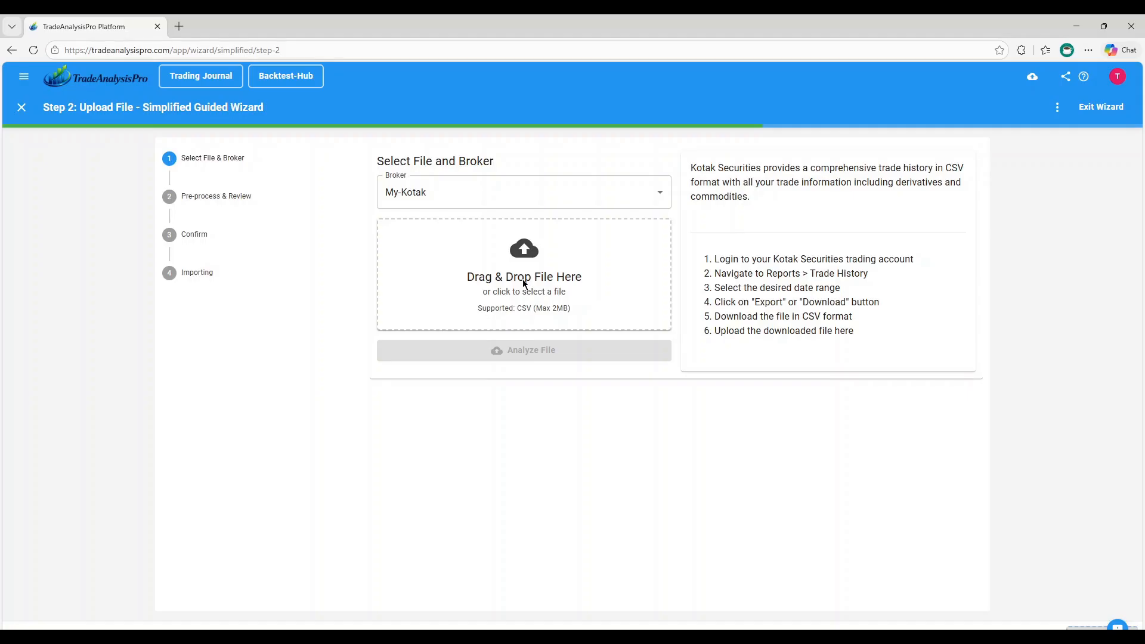
Select Test-Kotak.csv from C:\tmp\TestData as the transaction file for the My-Kotak broker
left_click(552, 281)
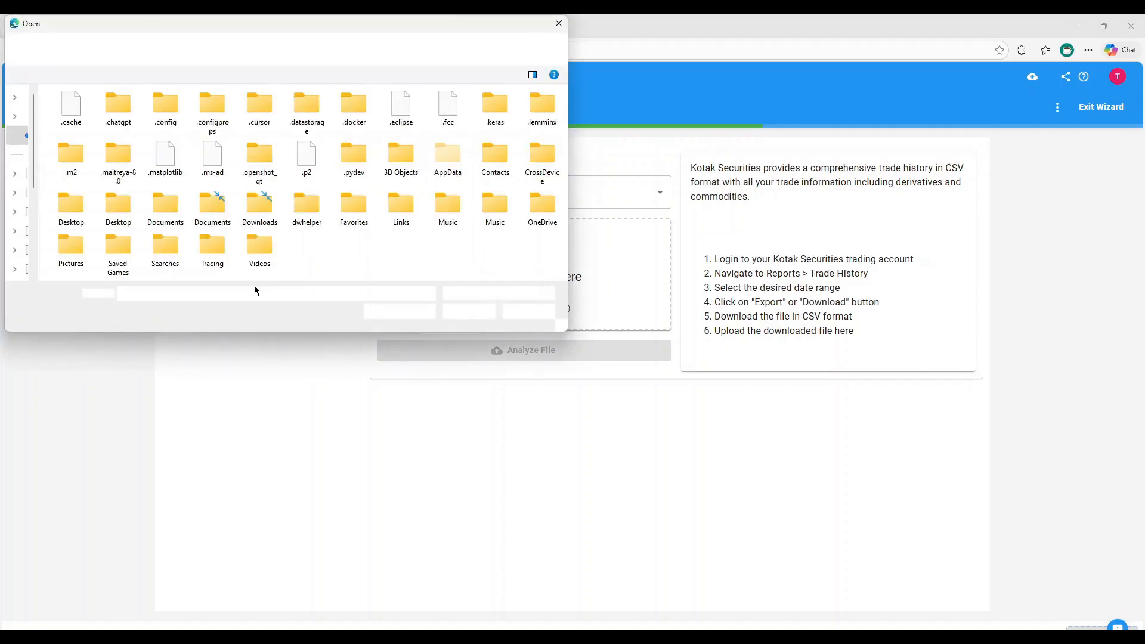
type("C:\\tmp\\")
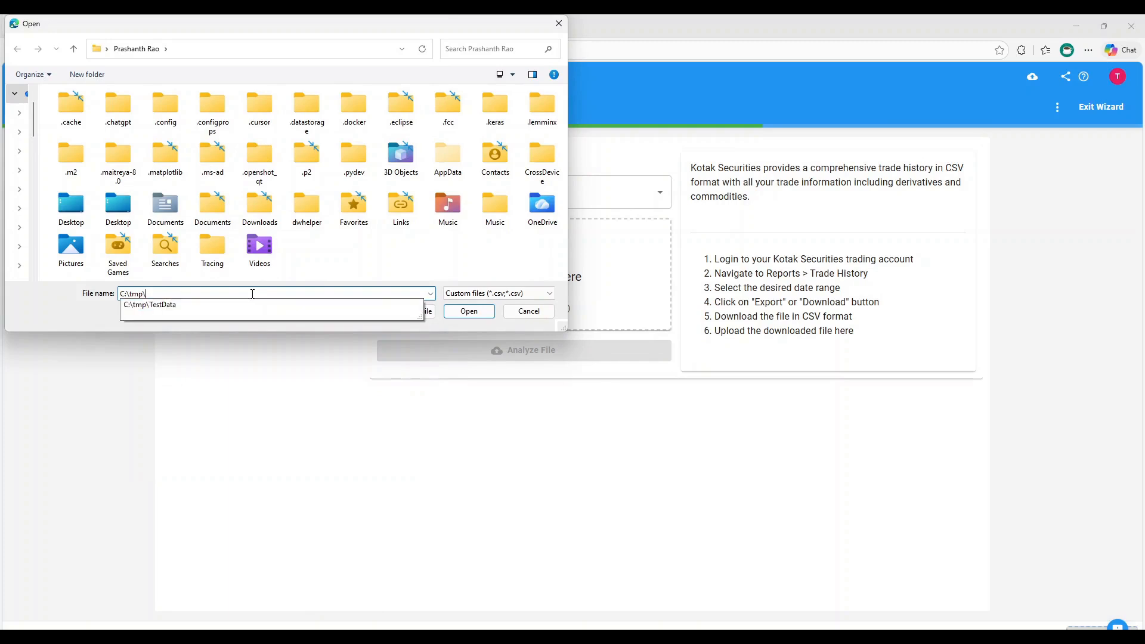
key("Return")
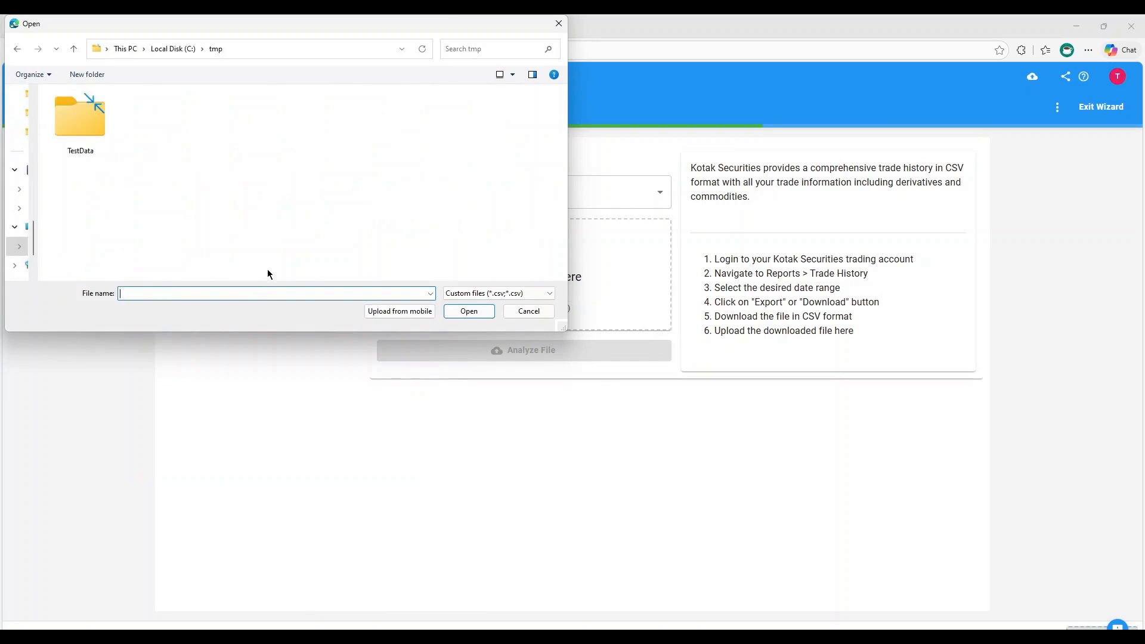
double_click(85, 127)
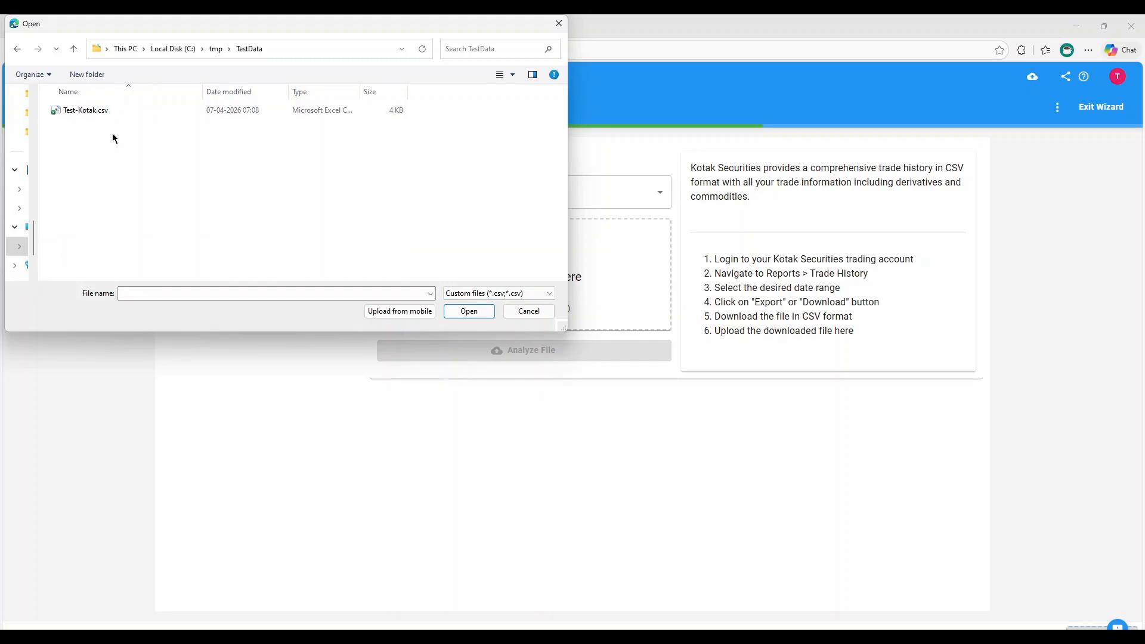
left_click(85, 112)
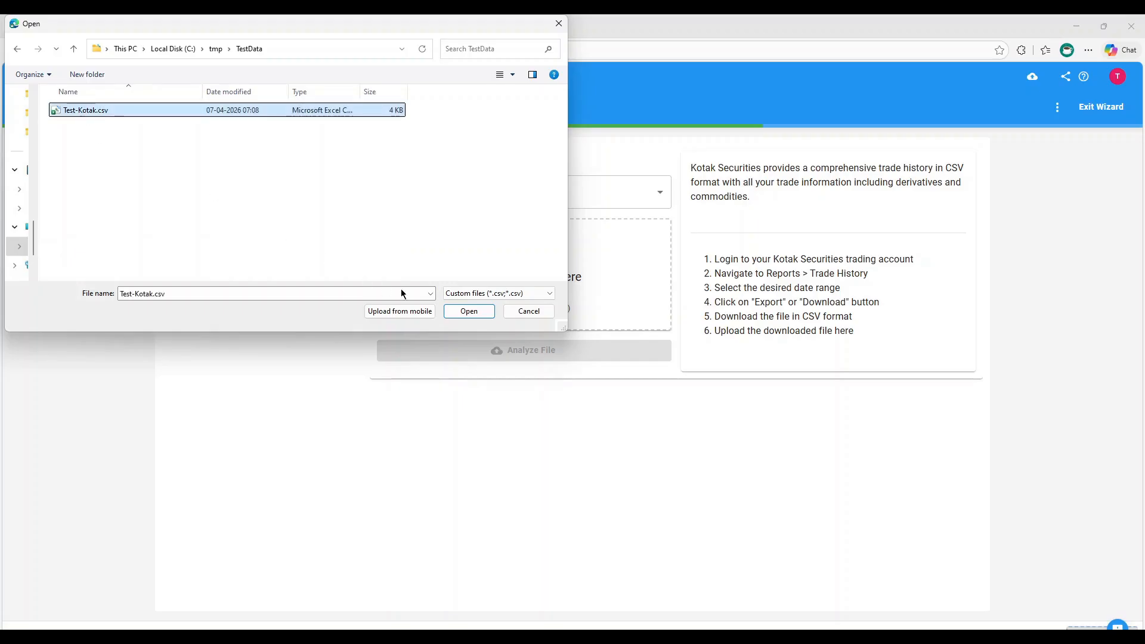
left_click(469, 311)
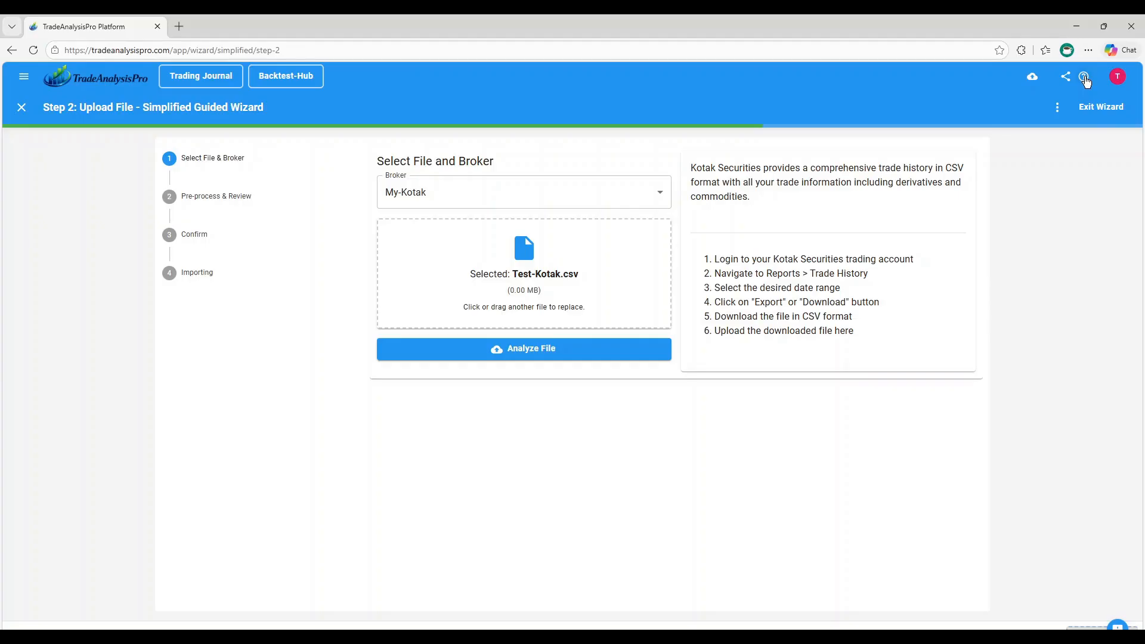
Analyze the selected transaction file, confirm its import and finish the guided wizard
left_click(532, 350)
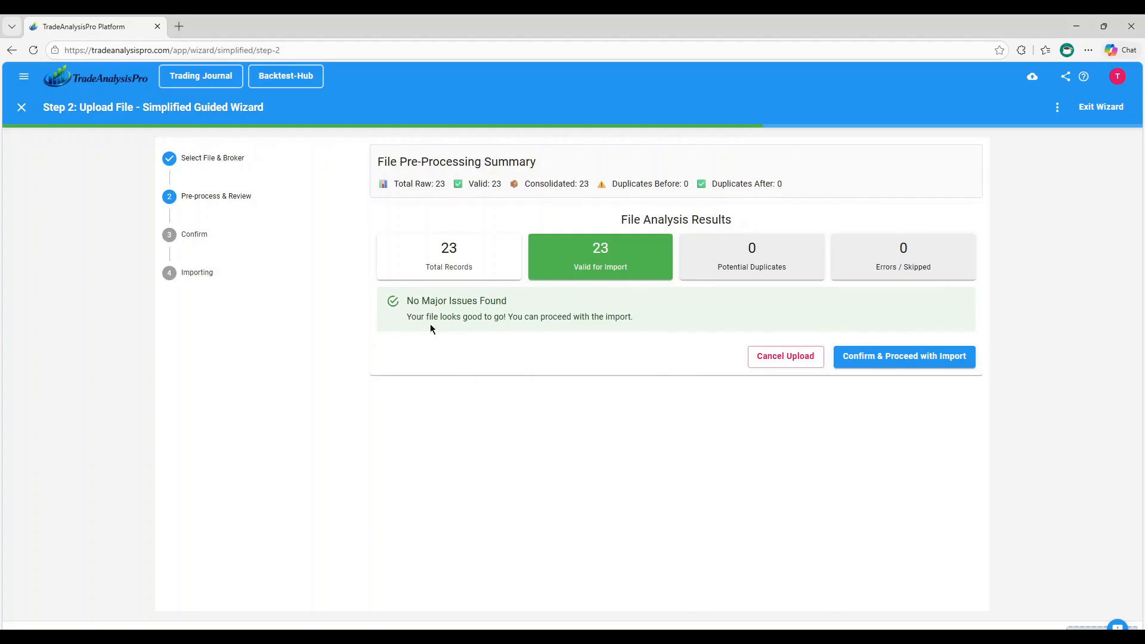
left_click(922, 361)
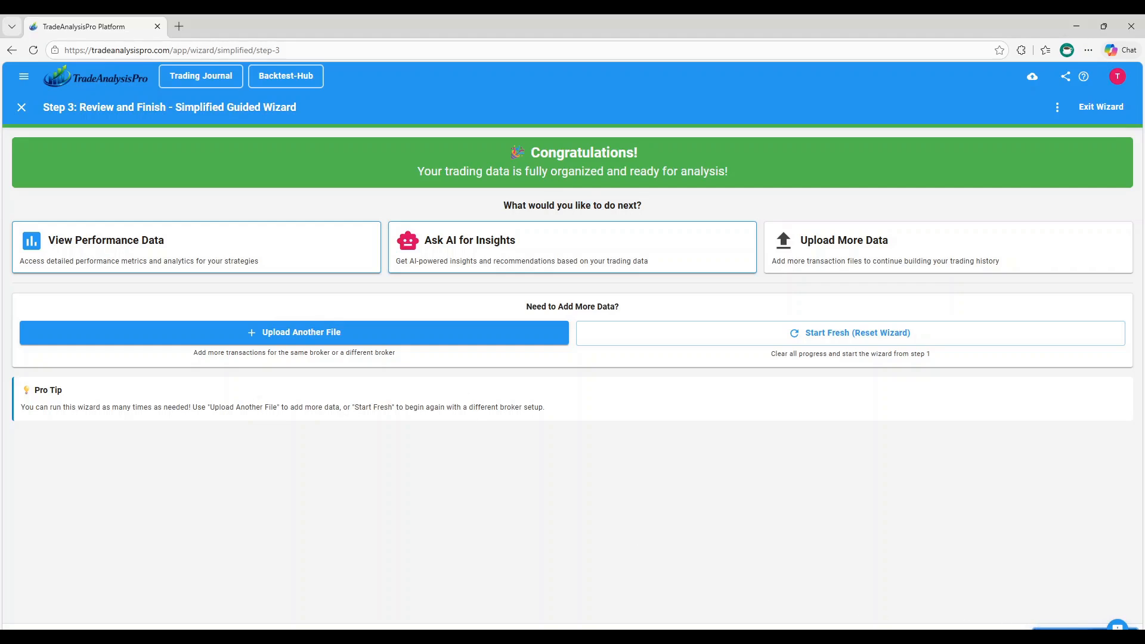
left_click(1066, 629)
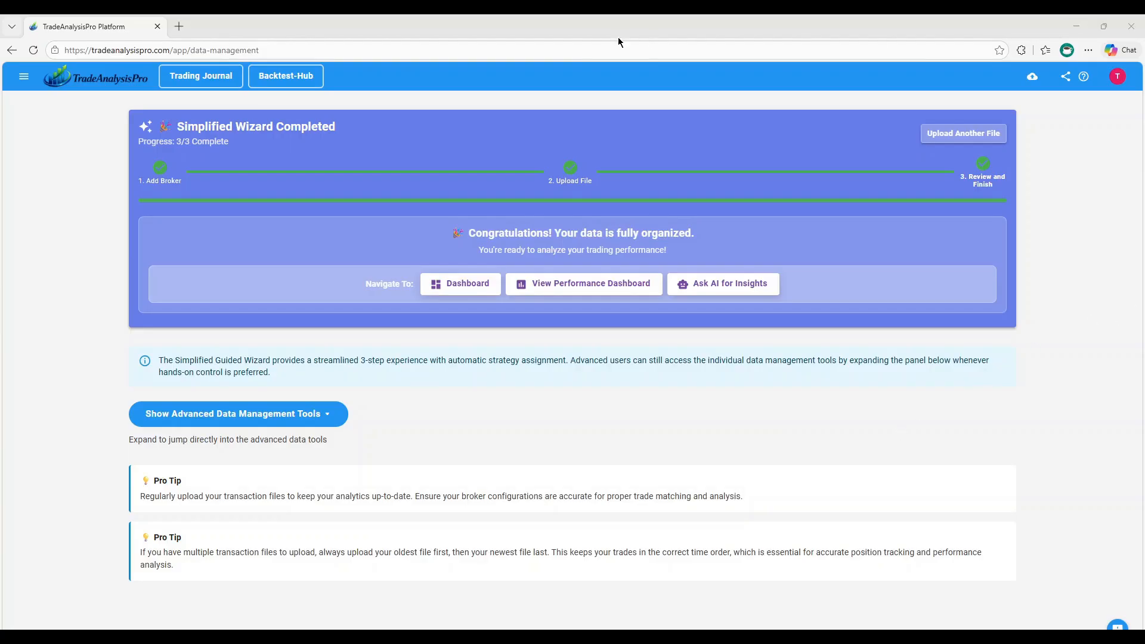
Go to Trade Management and review the imported trades, the open positions and the closed positions
left_click(24, 79)
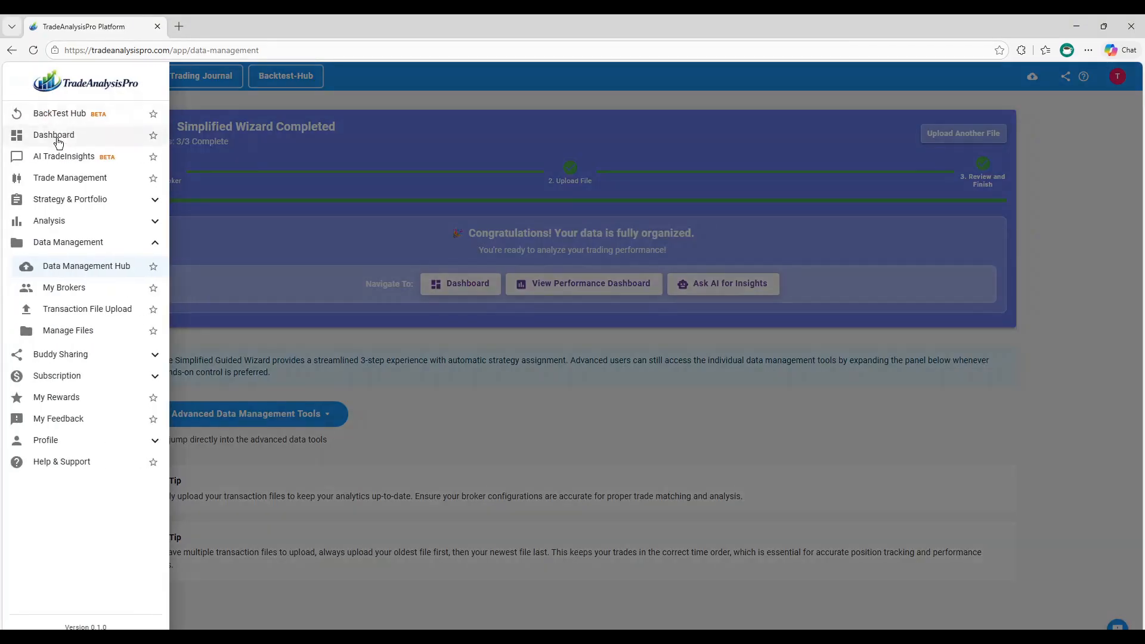
left_click(88, 182)
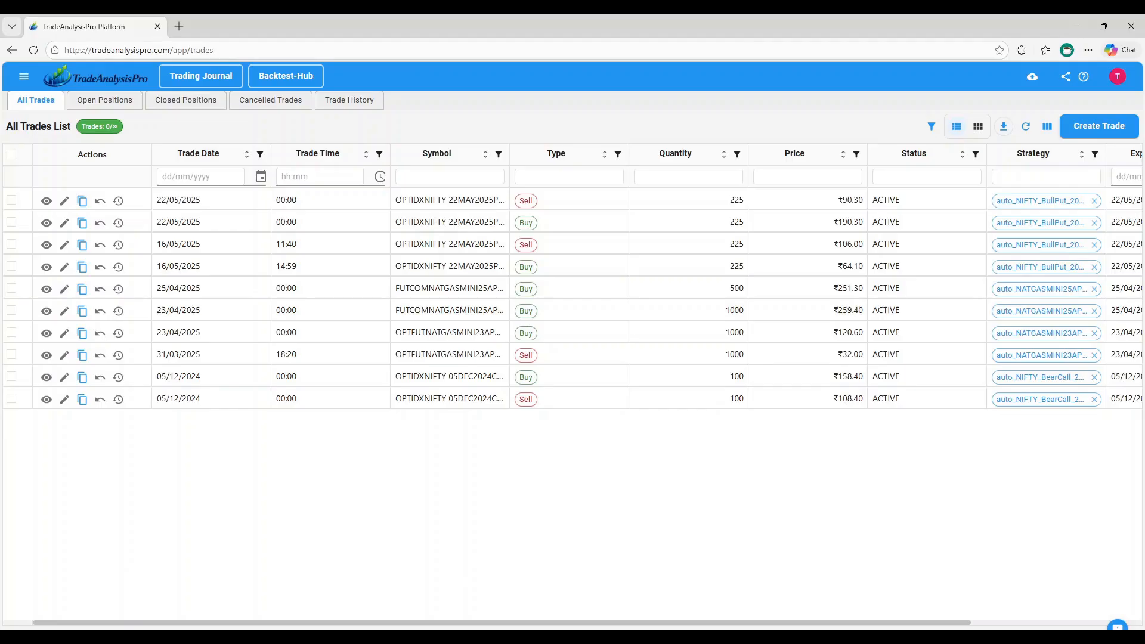
left_click(554, 636)
left_click(549, 622)
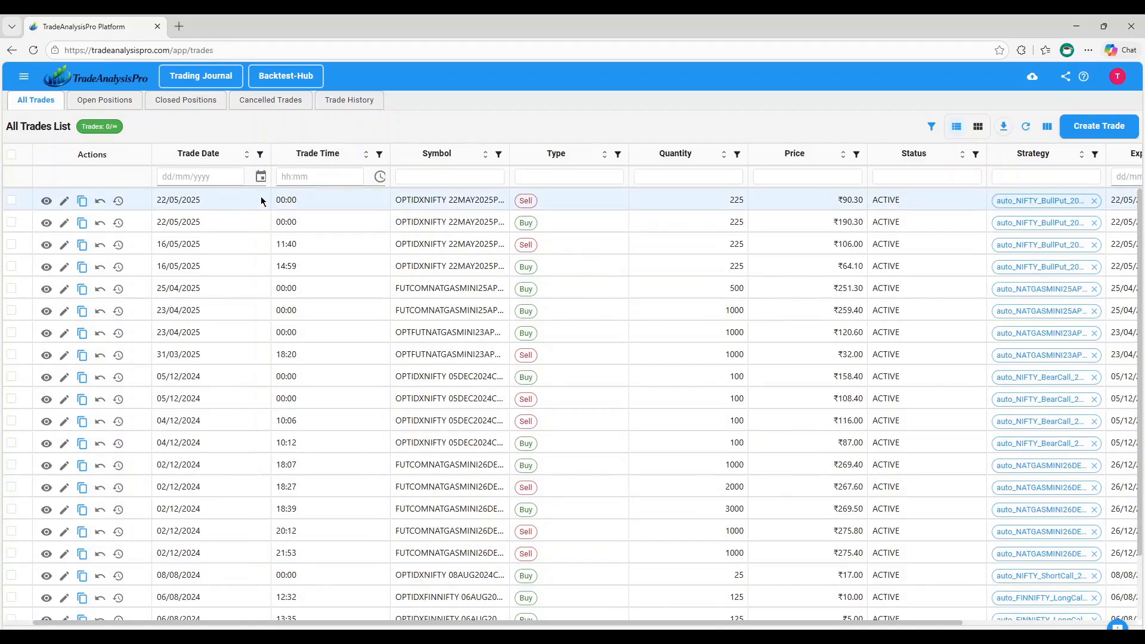
left_click(38, 108)
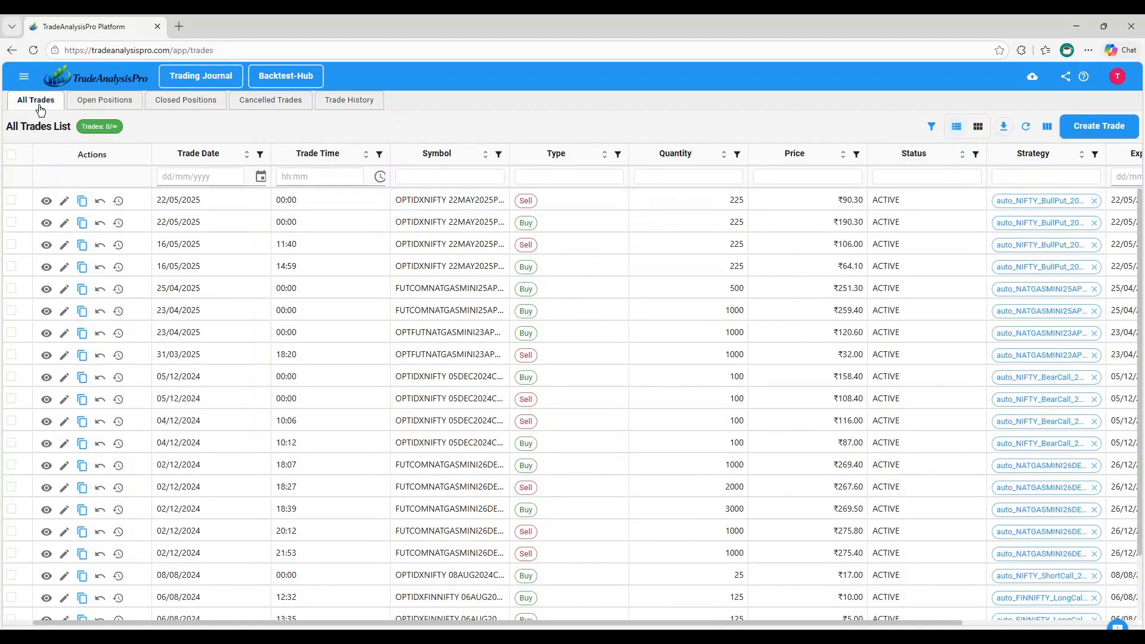
left_click(107, 105)
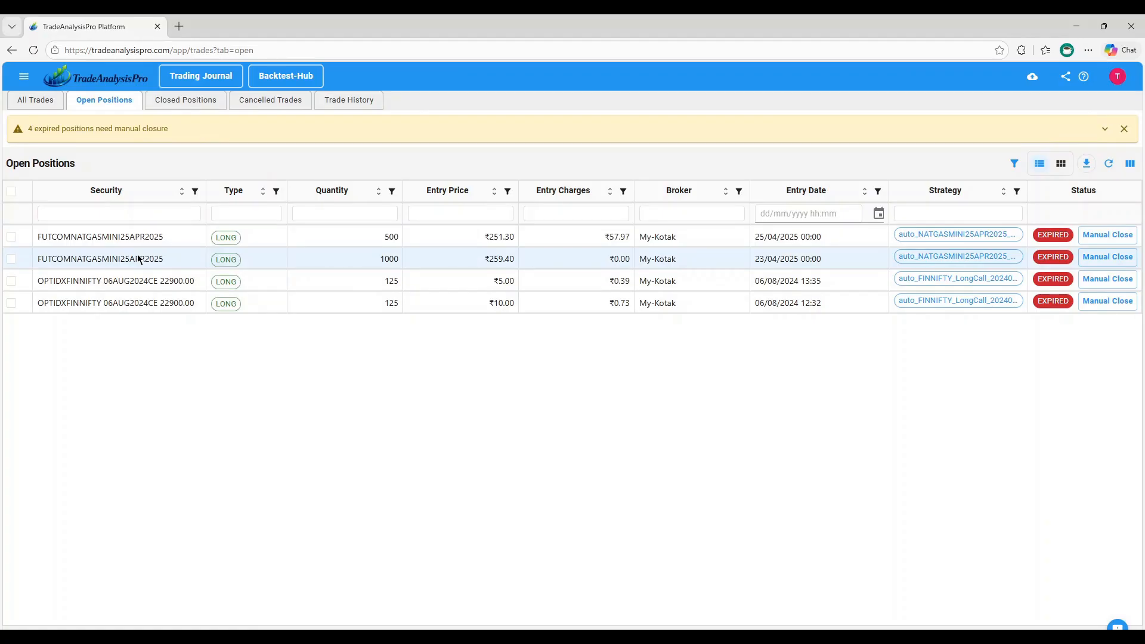
left_click(189, 105)
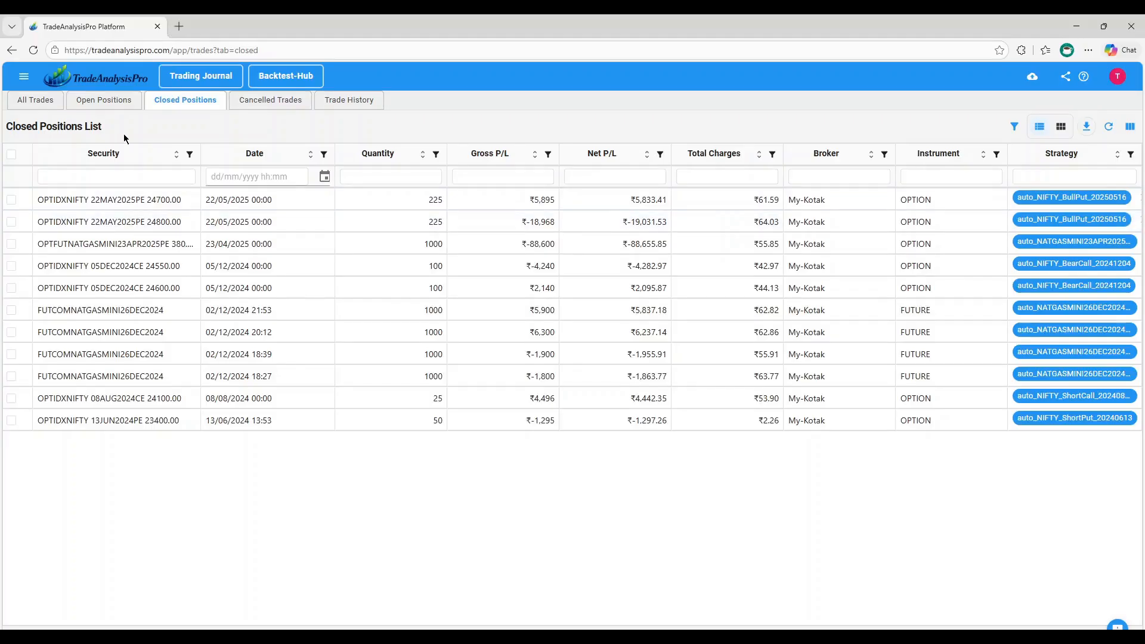
Manually close the open OPTIDXFINNIFTY 06AUG2024CE 22900.00 position entered at 12:32, with an underlying asset price at expiry of 22840
left_click(105, 100)
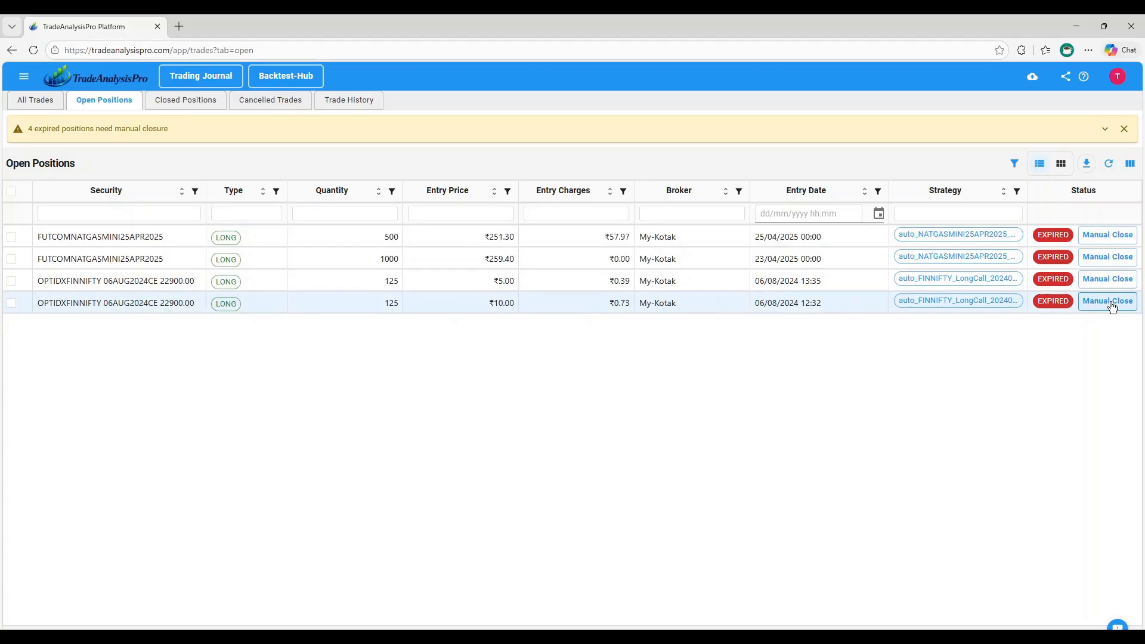
left_click(1109, 302)
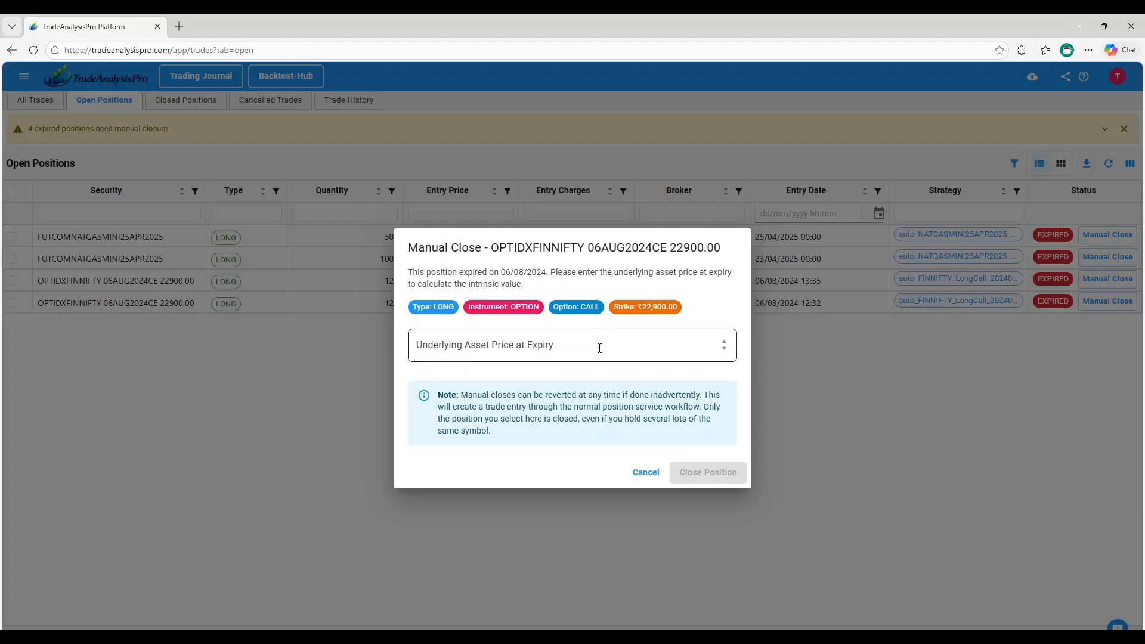
left_click(599, 349)
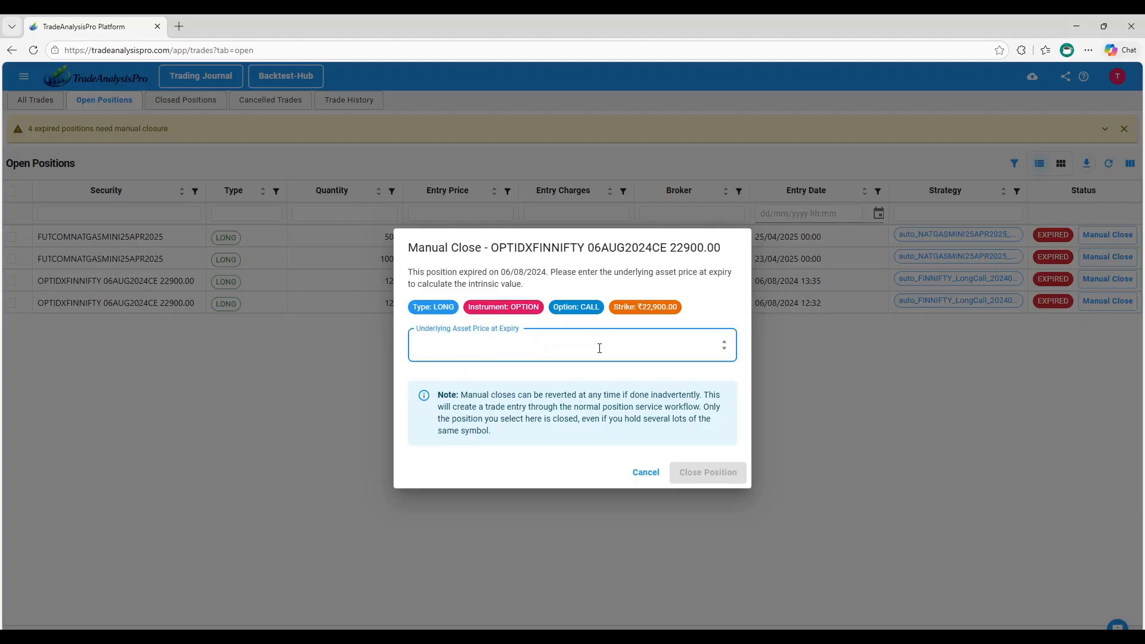
type("22")
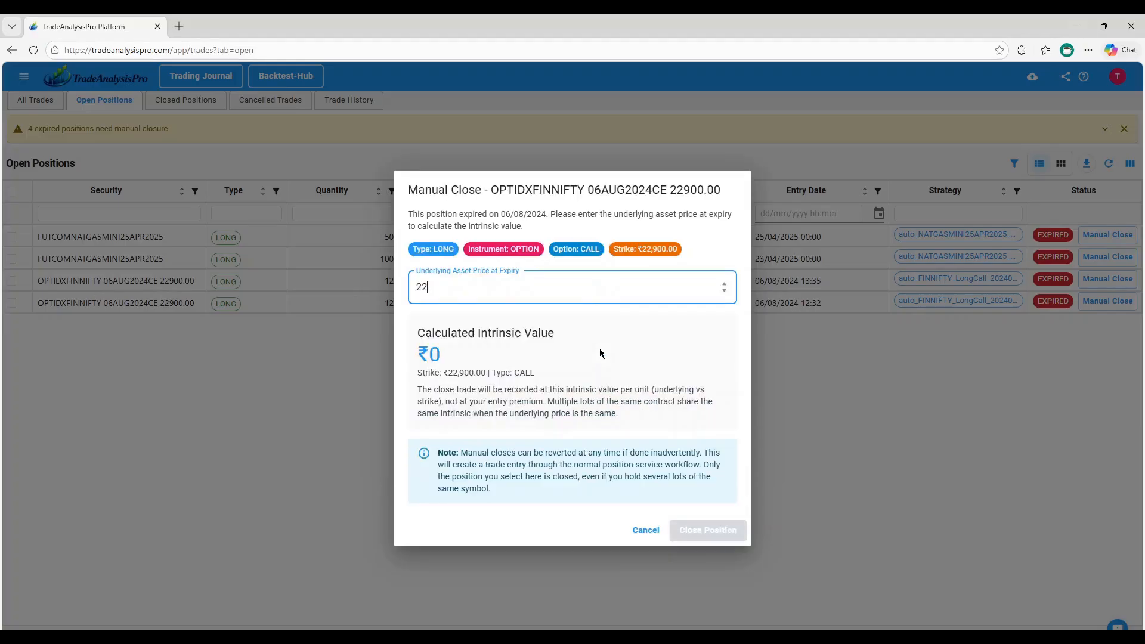
type("840")
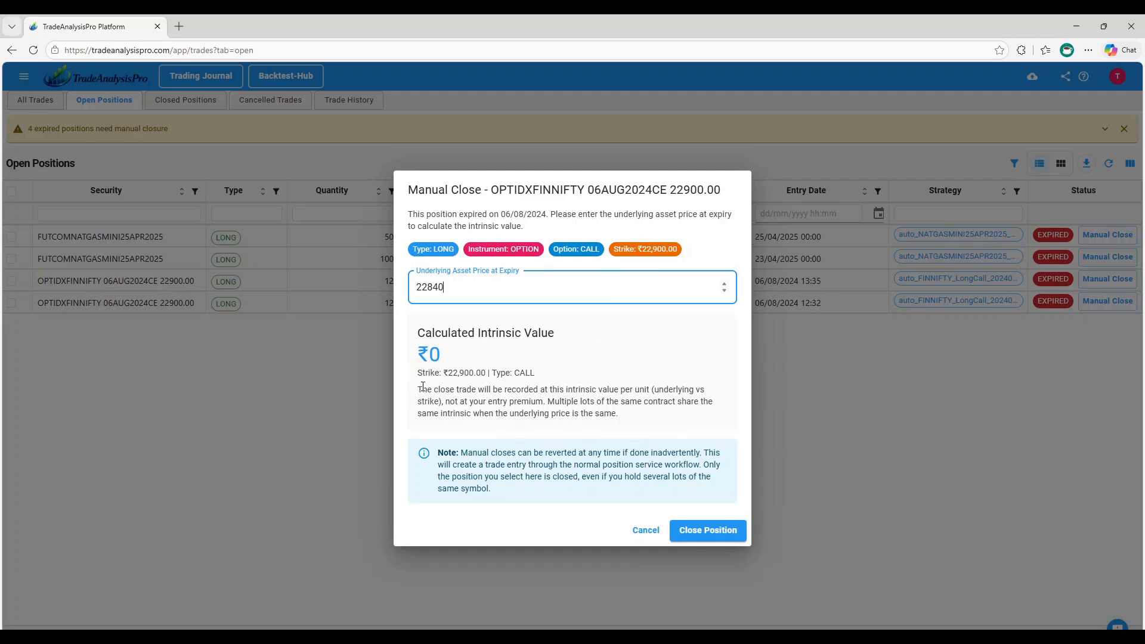
left_click(720, 530)
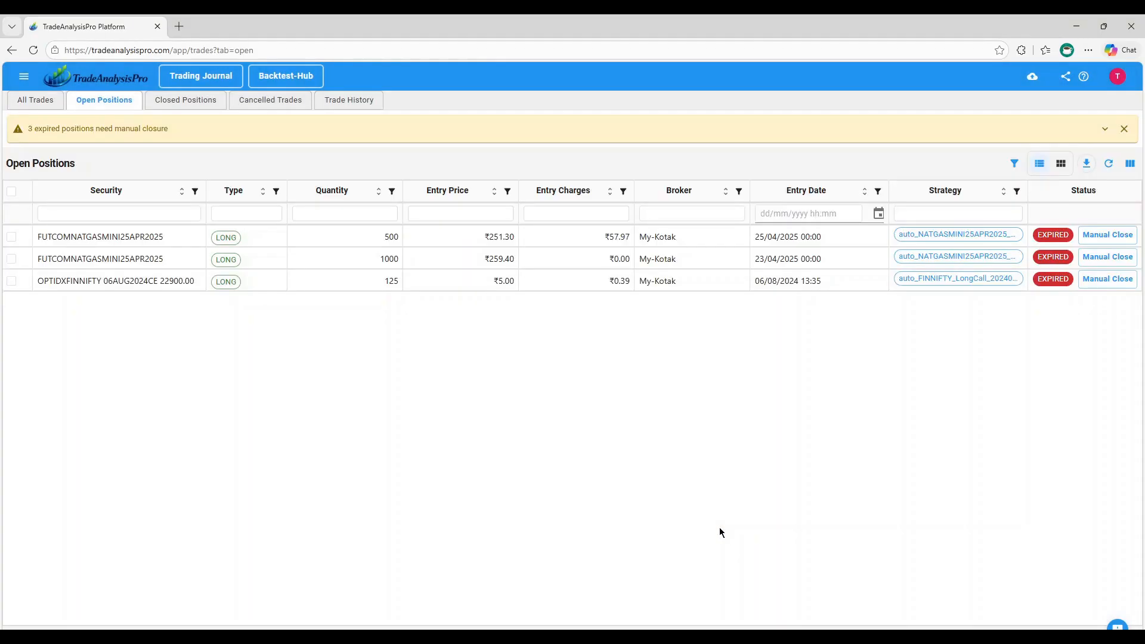
Manually close the open OPTIDXFINNIFTY 06AUG2024CE 22900.00 position entered at 13:35, with an underlying asset price at expiry of 22840
left_click(1107, 279)
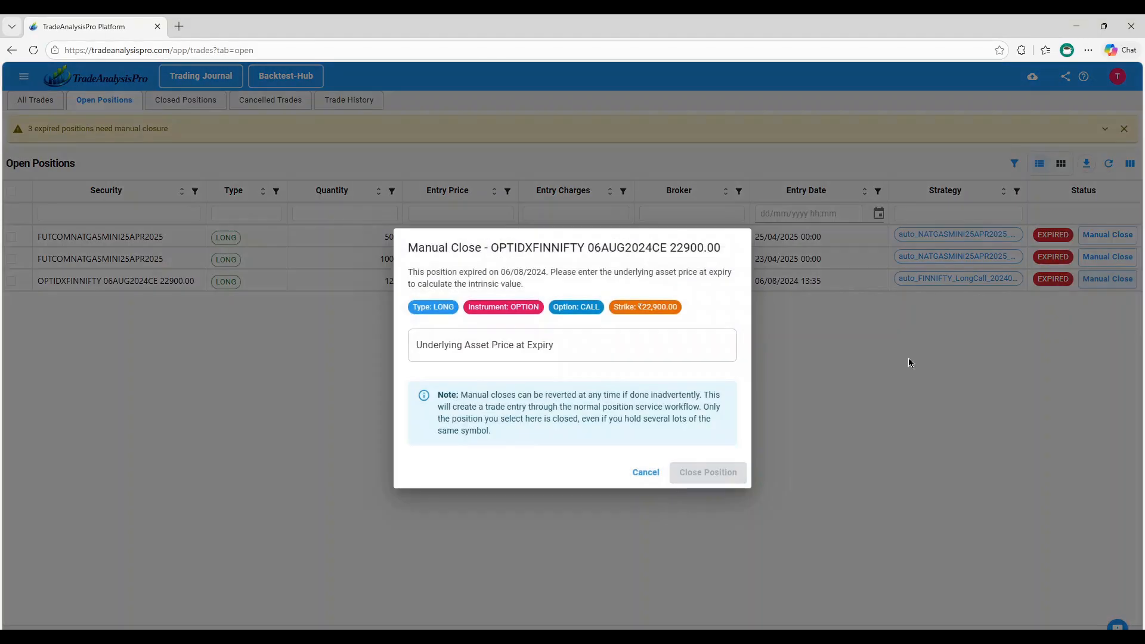
left_click(493, 340)
type("228")
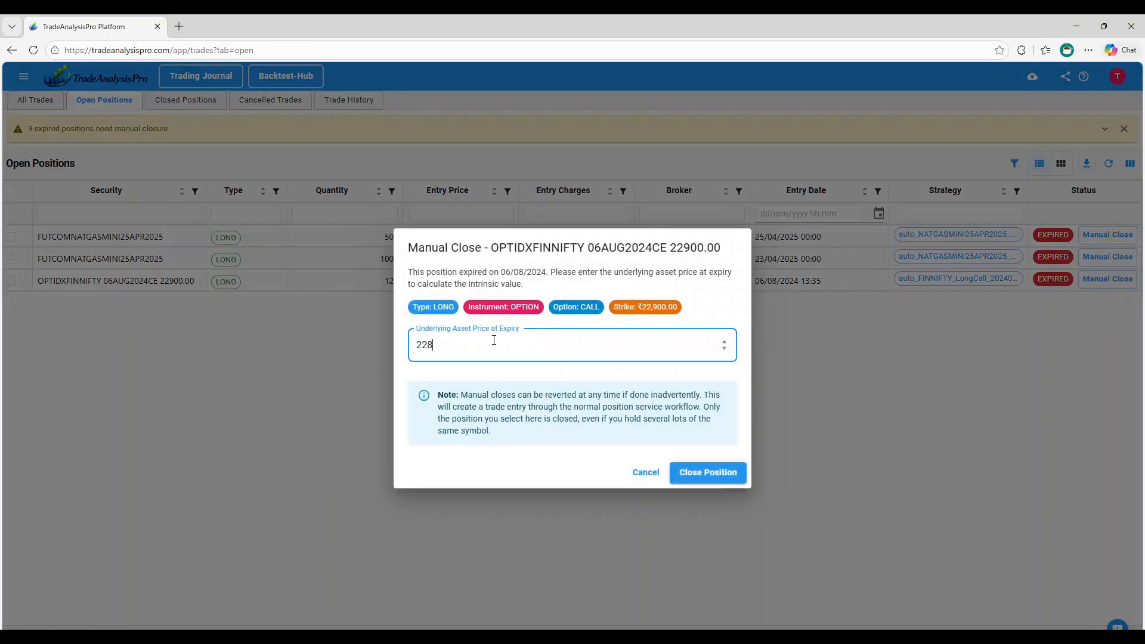
type("40")
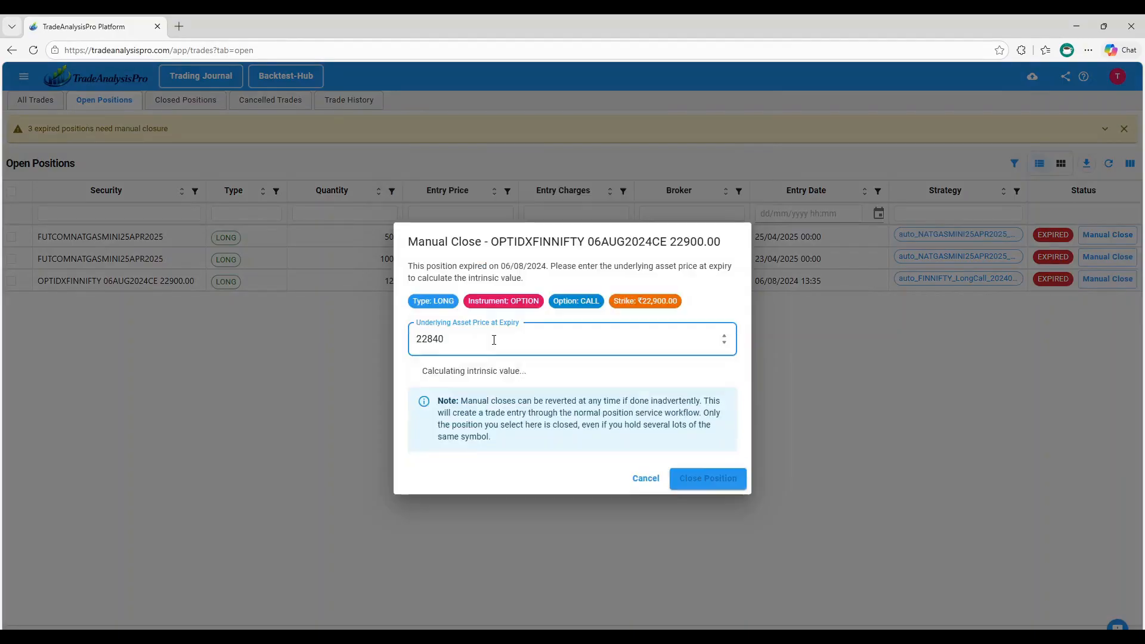
left_click(704, 529)
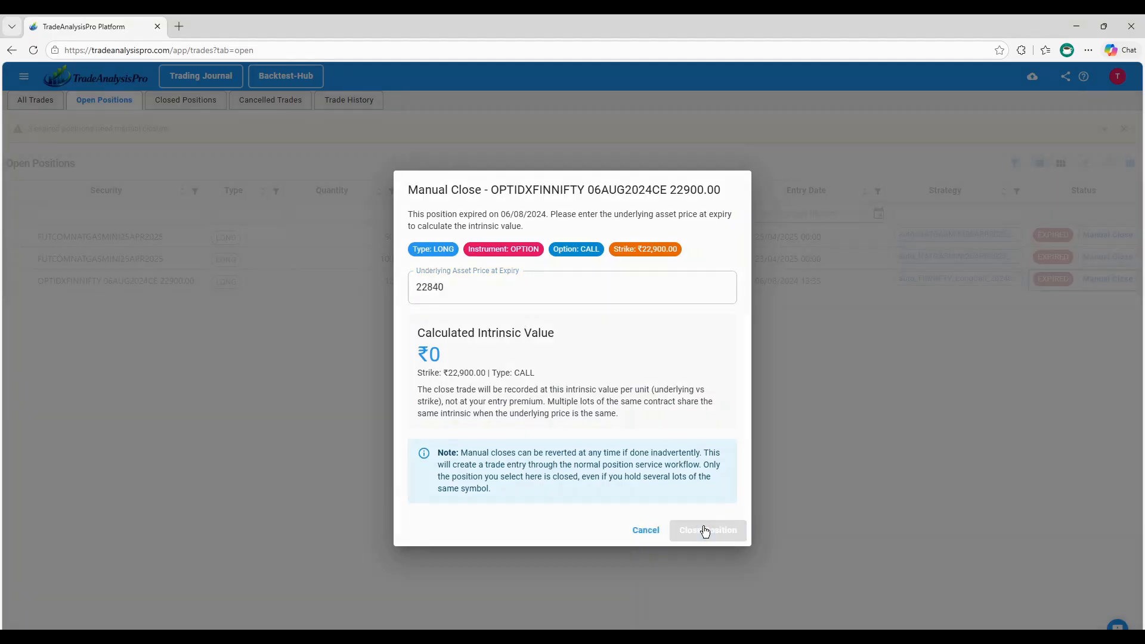